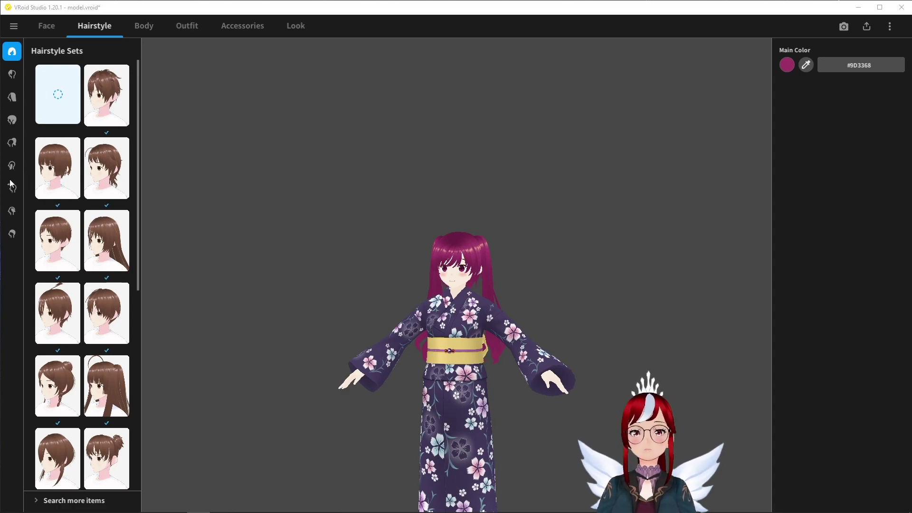
# Under Hair Extensions, create a new custom Side hair item and open it in Edit Hairstyle
pyautogui.click(12, 143)
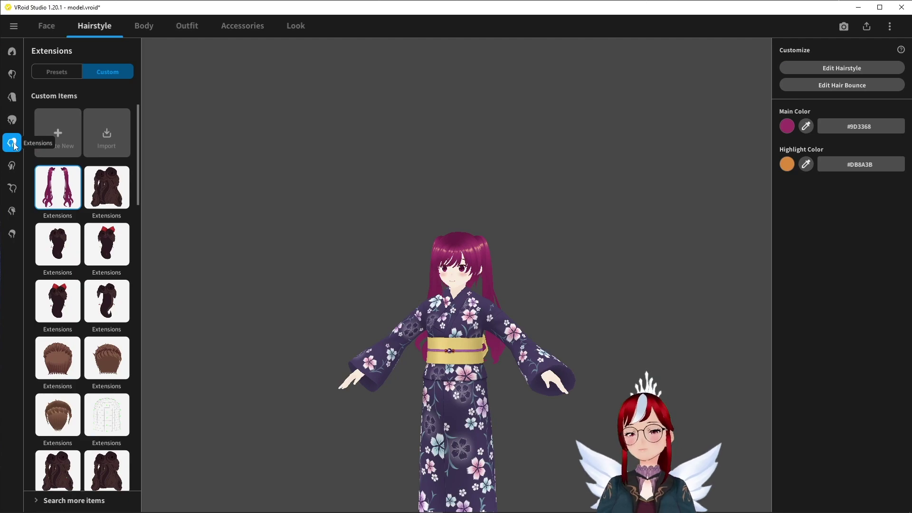
pyautogui.click(12, 167)
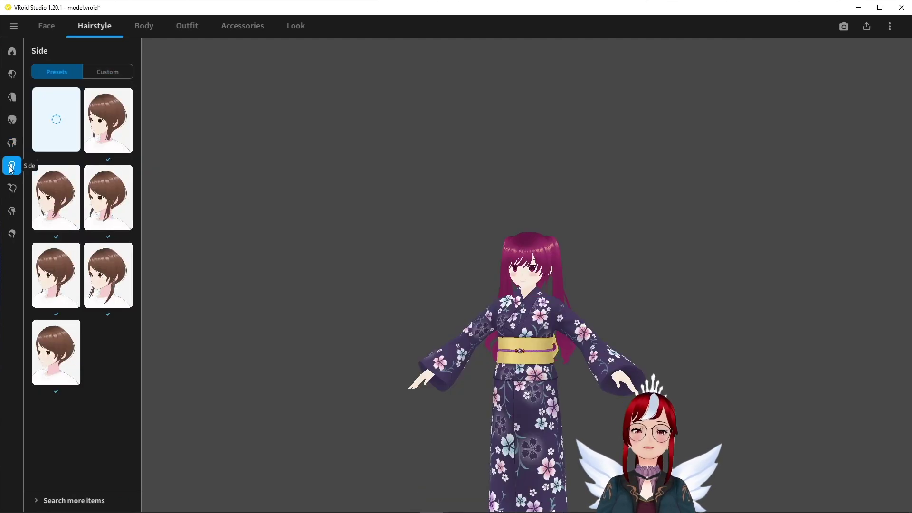
pyautogui.click(106, 73)
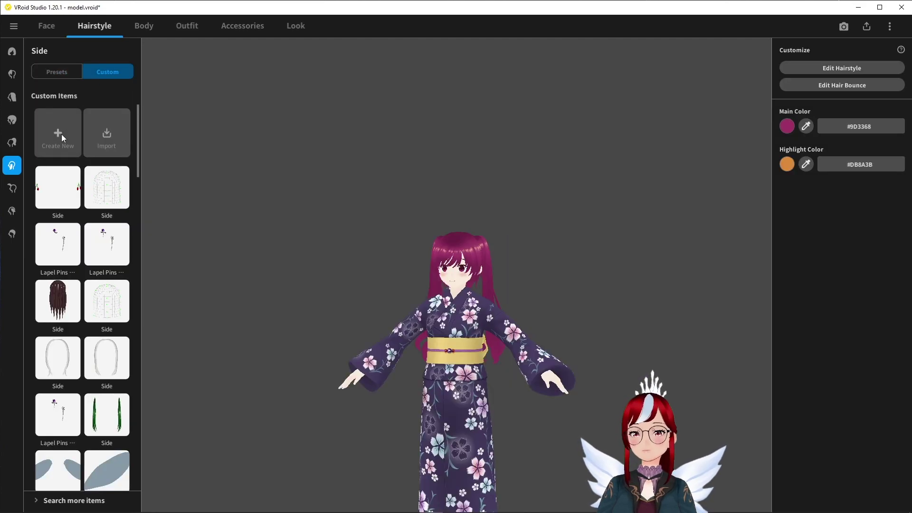
pyautogui.click(61, 134)
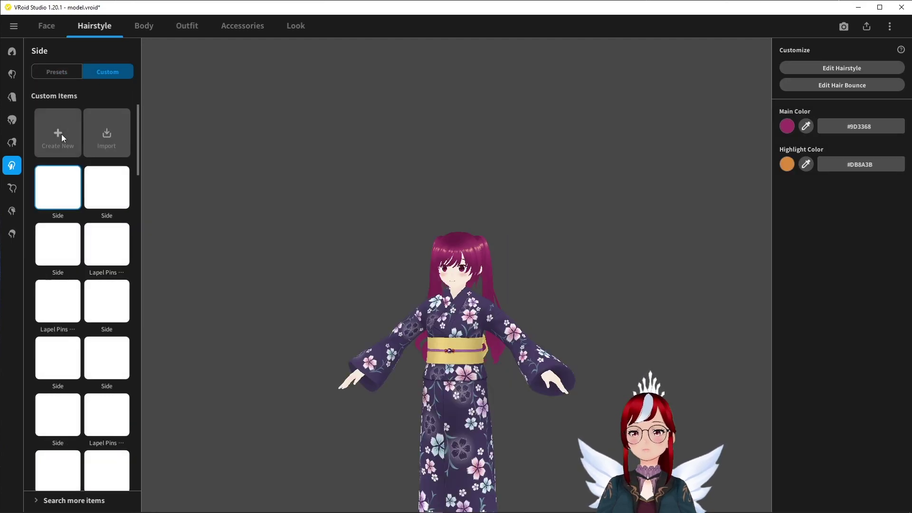
pyautogui.click(838, 70)
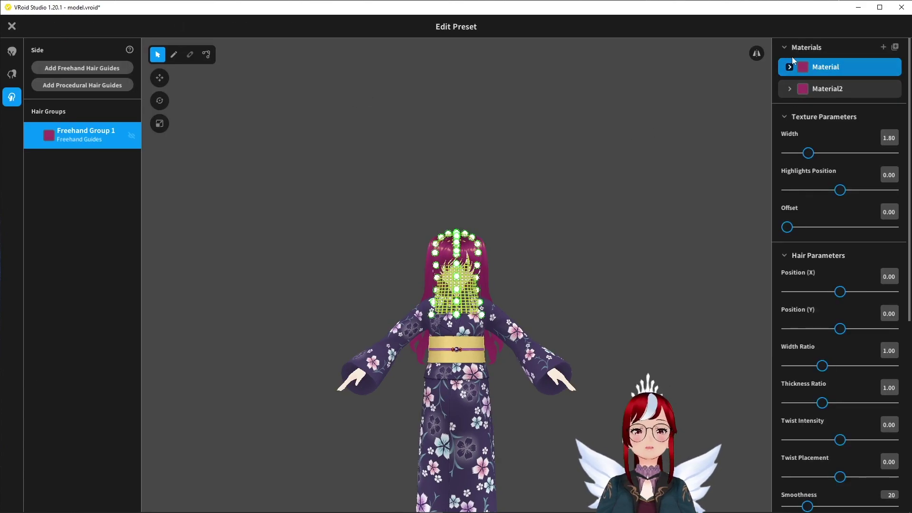
# Add a purple hair material and a new procedural hair group
pyautogui.click(883, 48)
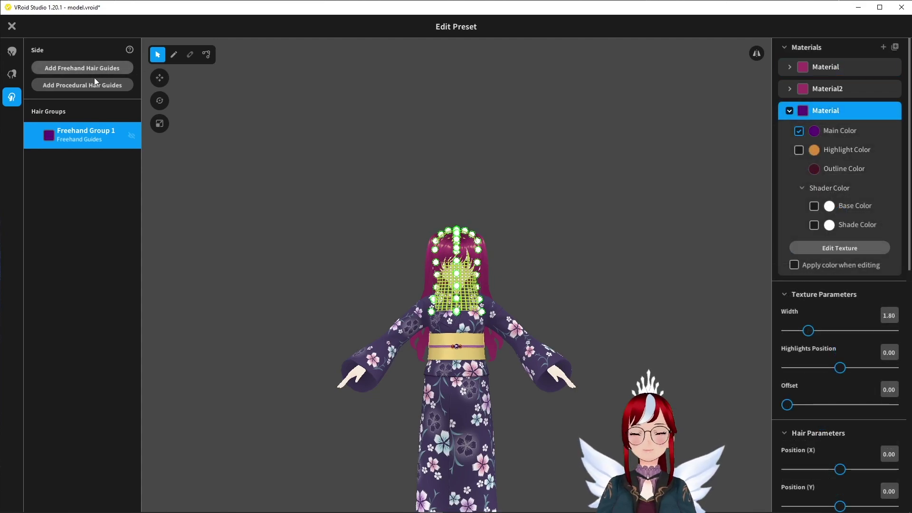
pyautogui.click(73, 84)
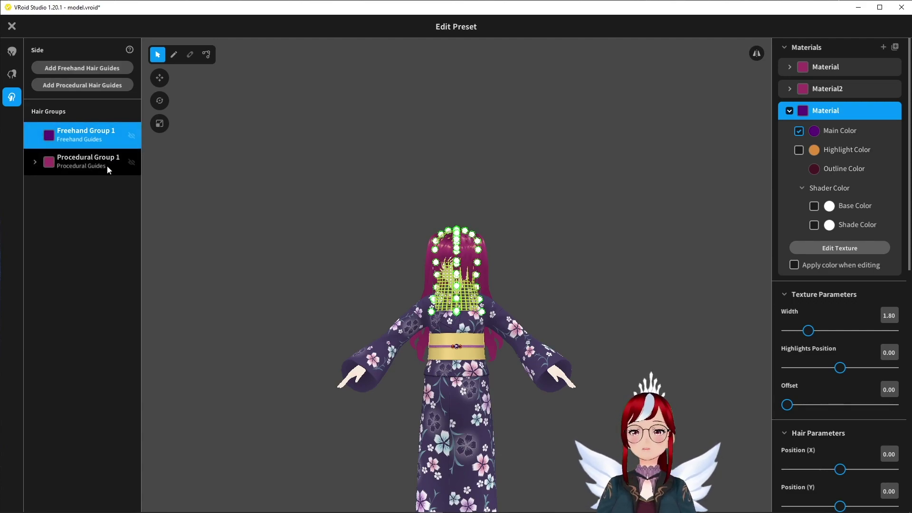
pyautogui.click(107, 166)
# Raise the procedural guide above the head with Hair Count 20, Intensity 1.00, Interval 360
pyautogui.moveTo(456, 143); pyautogui.dragTo(456, 104)
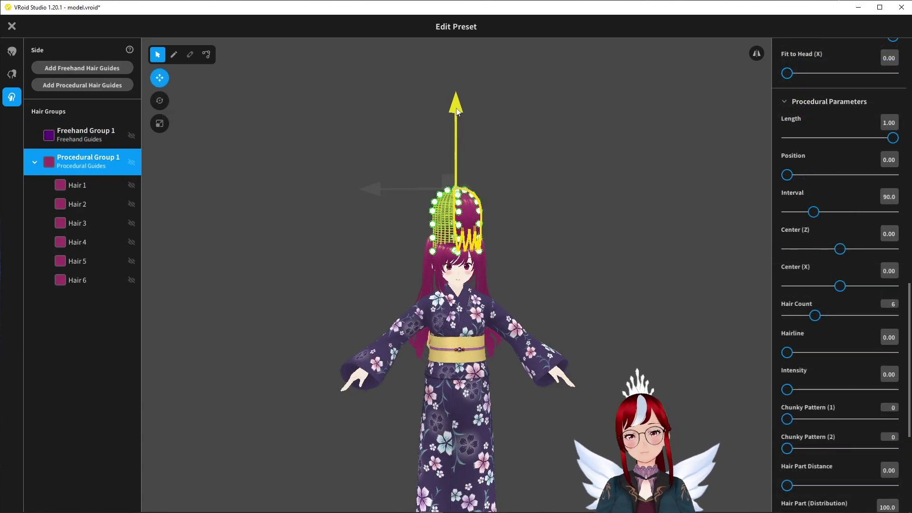
pyautogui.moveTo(684, 193); pyautogui.dragTo(737, 281, button='right')
pyautogui.moveTo(816, 315); pyautogui.dragTo(893, 315)
pyautogui.moveTo(788, 390); pyautogui.dragTo(893, 390)
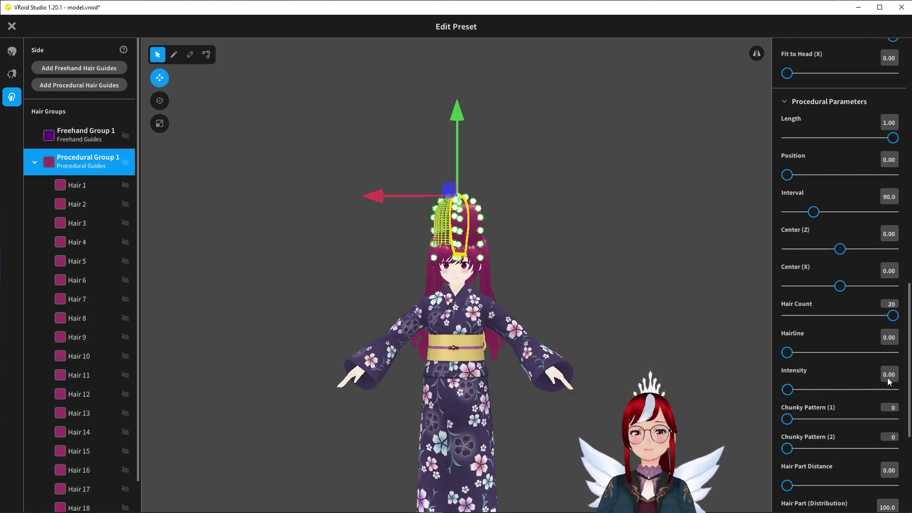
pyautogui.moveTo(814, 212); pyautogui.dragTo(899, 221)
pyautogui.moveTo(636, 199); pyautogui.dragTo(594, 204, button='right')
pyautogui.scroll(12, 825, 229)
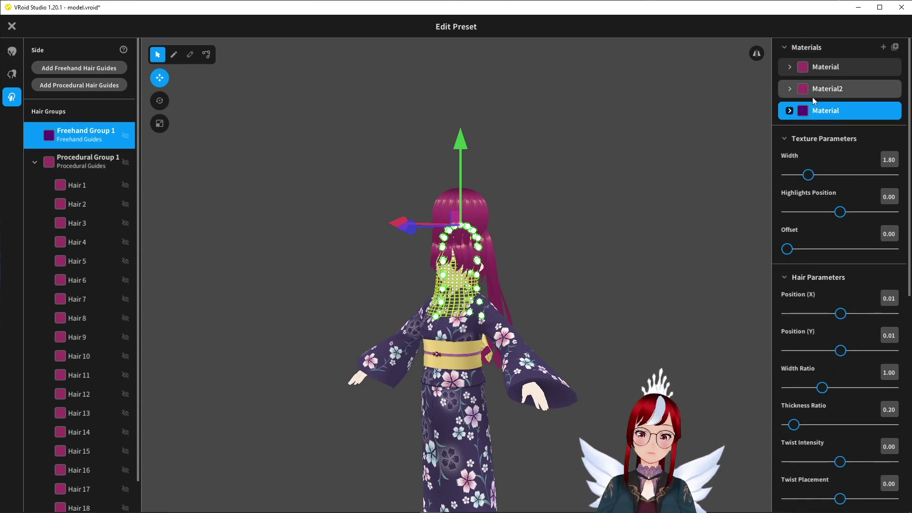
# Give Freehand Group 1 the first magenta material and Procedural Group 1 the purple material
pyautogui.click(805, 87)
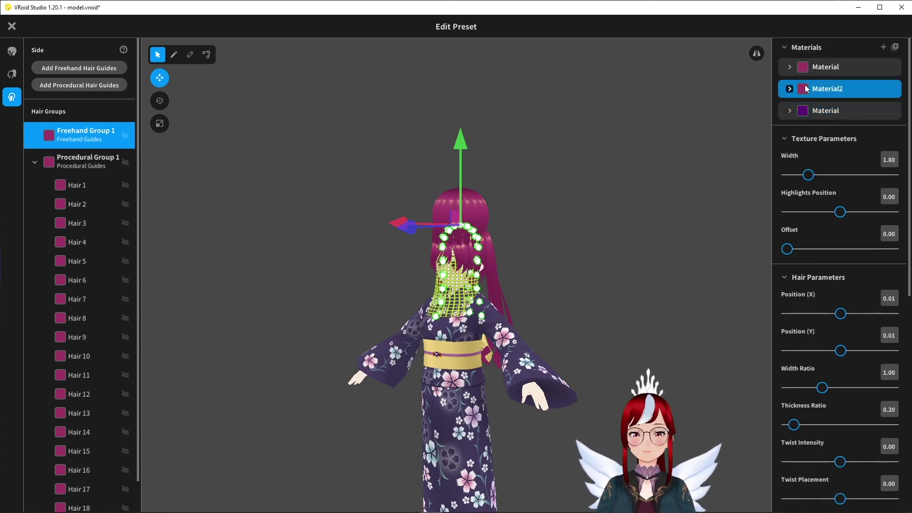
pyautogui.click(813, 70)
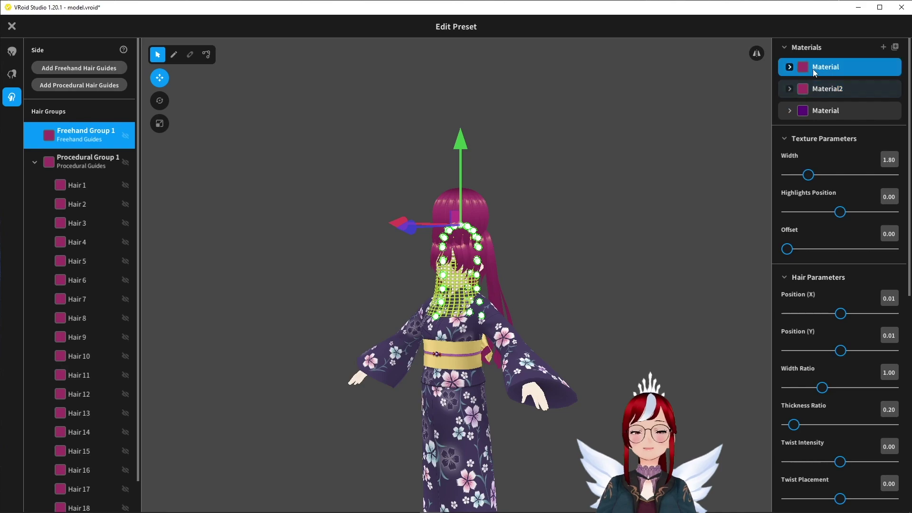
pyautogui.click(79, 163)
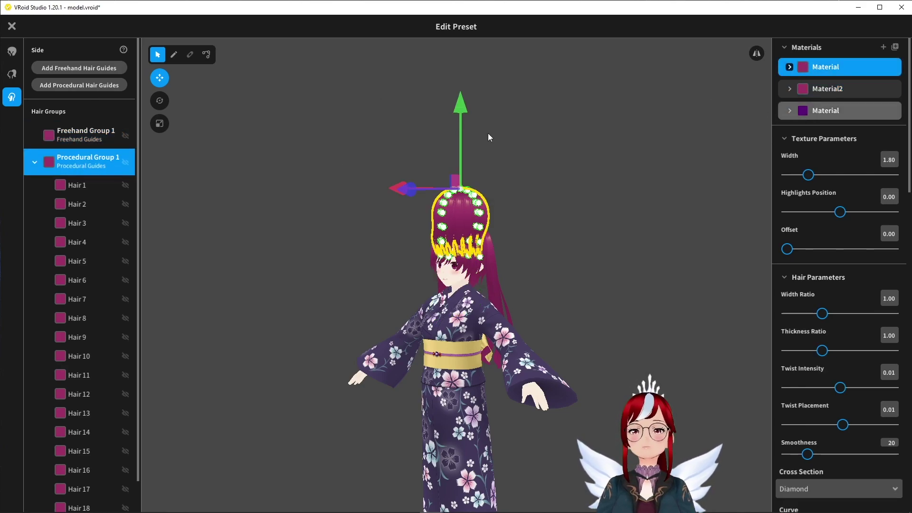
pyautogui.click(808, 113)
# Select the Hair 14 strand, inspect the purple hair from several angles, then reselect Procedural Group 1
pyautogui.moveTo(468, 137); pyautogui.dragTo(504, 216, button='right')
pyautogui.click(528, 220)
pyautogui.click(435, 202)
pyautogui.scroll(5, 504, 216)
pyautogui.moveTo(480, 232); pyautogui.dragTo(483, 224)
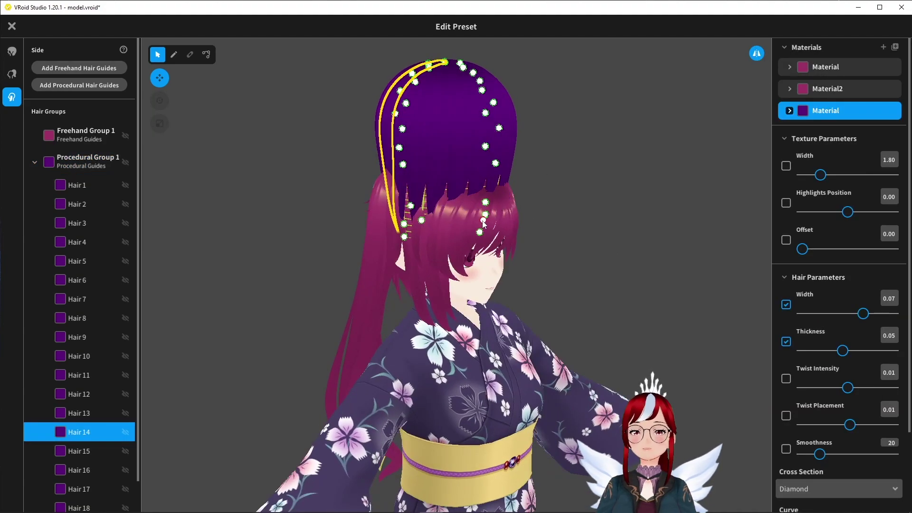
pyautogui.moveTo(483, 222); pyautogui.dragTo(421, 164, button='right')
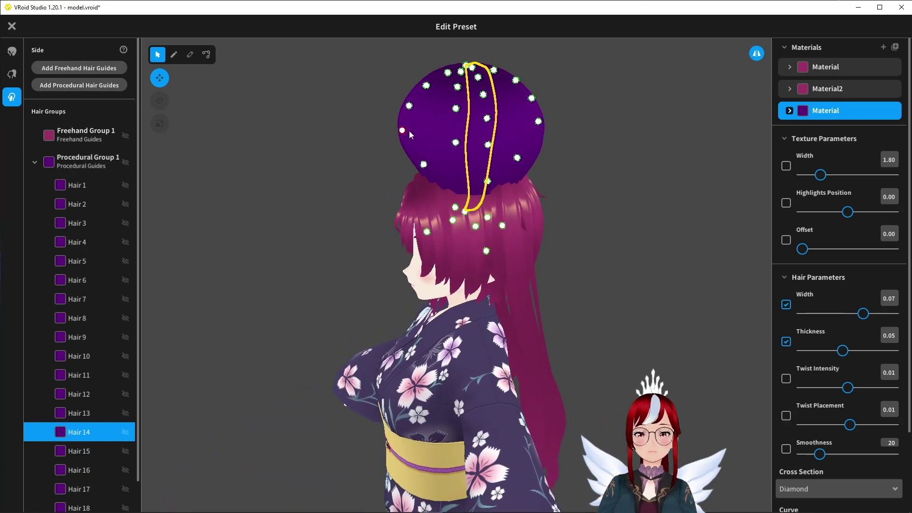
pyautogui.moveTo(421, 112); pyautogui.dragTo(532, 123, button='right')
pyautogui.click(79, 164)
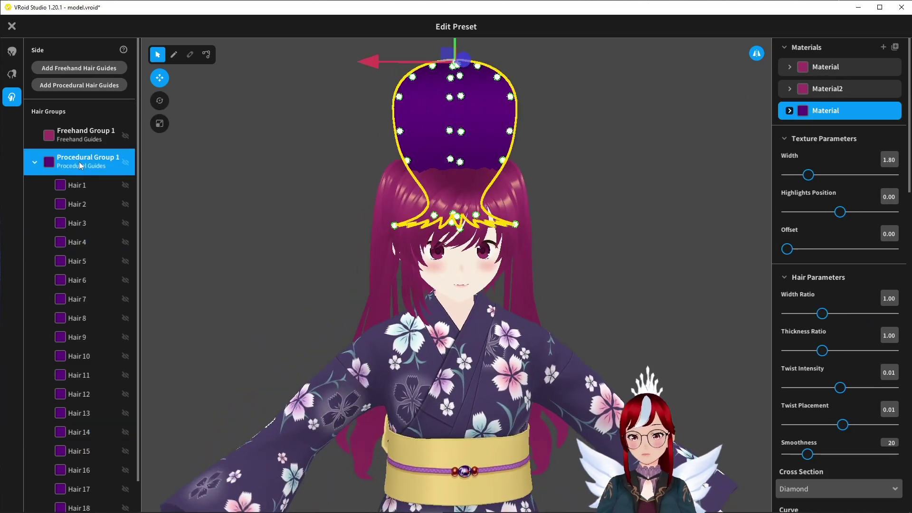
# Convert Procedural Group 1 to freehand hair and select its Hair 6 strand
pyautogui.rightClick(79, 162)
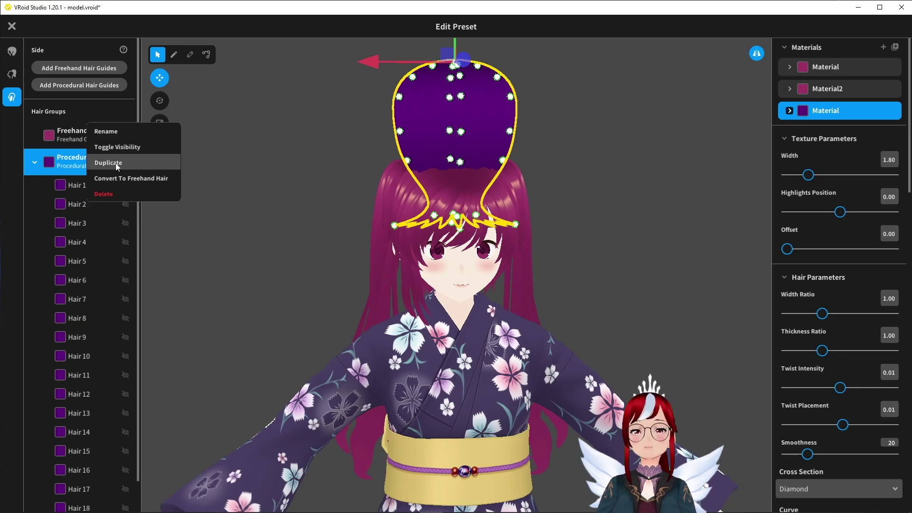
pyautogui.click(143, 179)
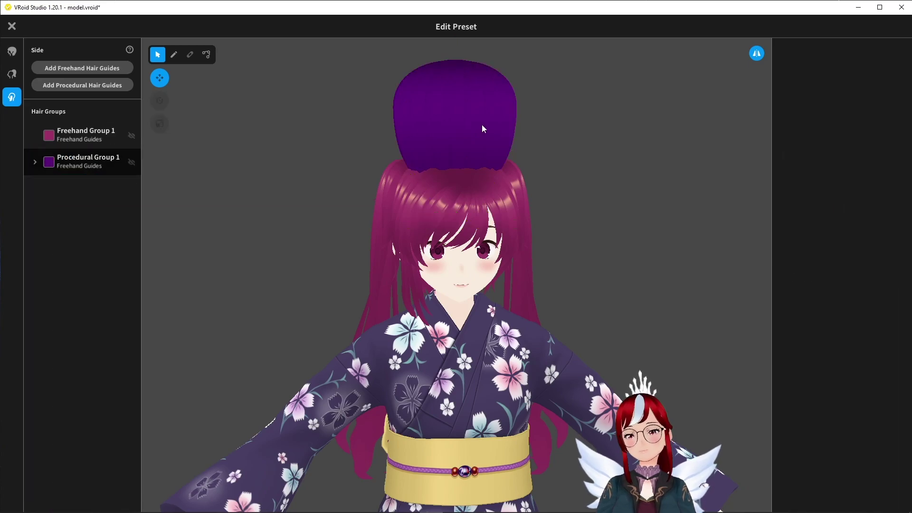
pyautogui.moveTo(481, 124)
pyautogui.mouseDown(button='right')
pyautogui.moveTo(383, 127)
pyautogui.moveTo(476, 122)
pyautogui.mouseUp(button='right')
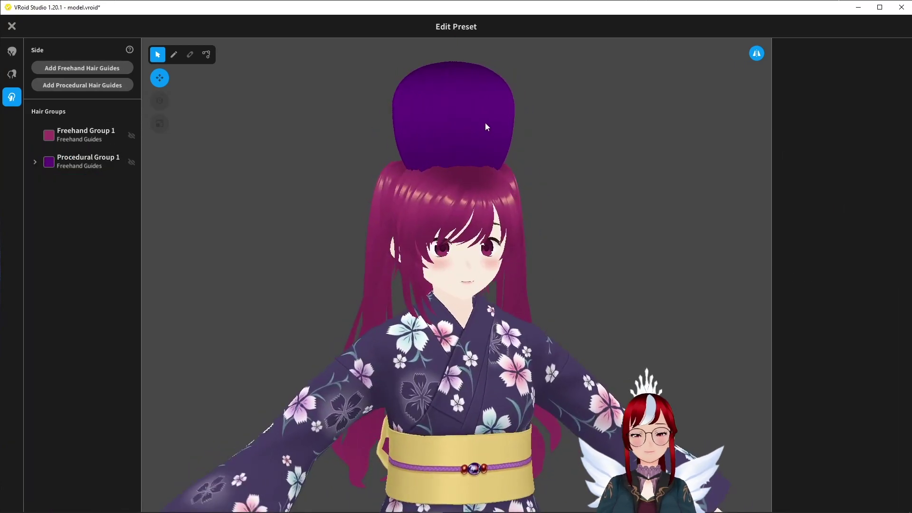
pyautogui.click(486, 123)
pyautogui.moveTo(622, 152); pyautogui.dragTo(611, 159, button='right')
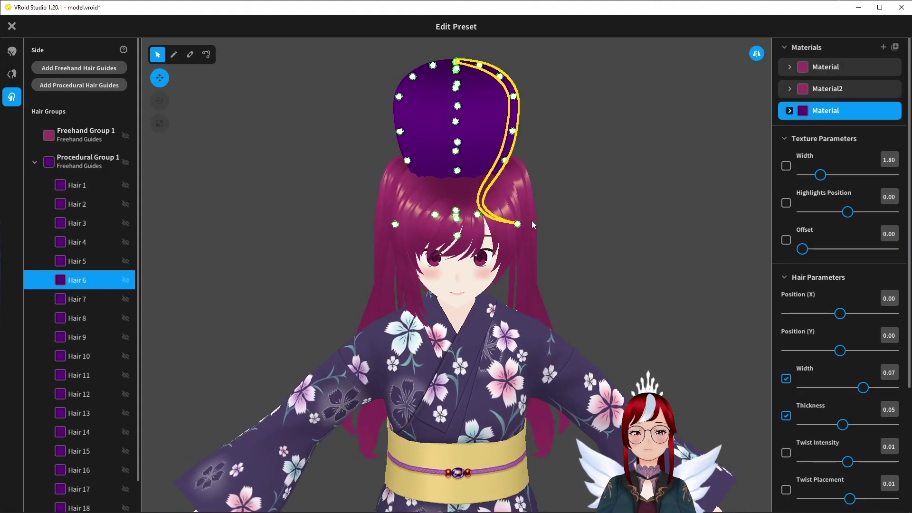
# Drag the front, side and back strand points outward so the dome flares into a skirt
pyautogui.moveTo(532, 224); pyautogui.dragTo(512, 224)
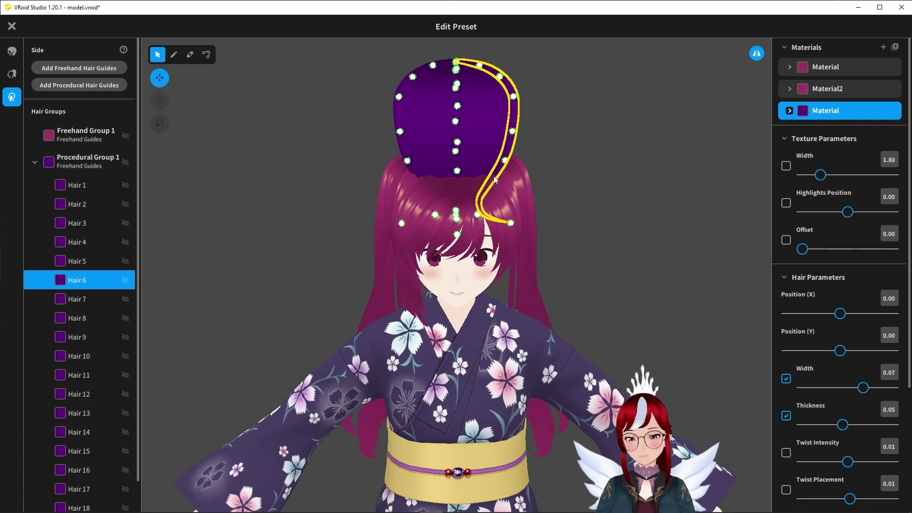
pyautogui.moveTo(486, 215); pyautogui.dragTo(541, 171)
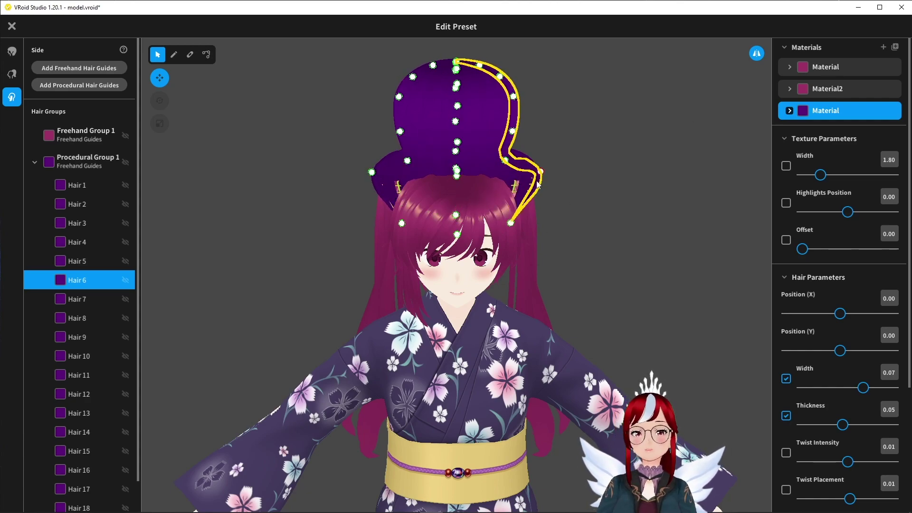
pyautogui.moveTo(512, 223); pyautogui.dragTo(547, 215)
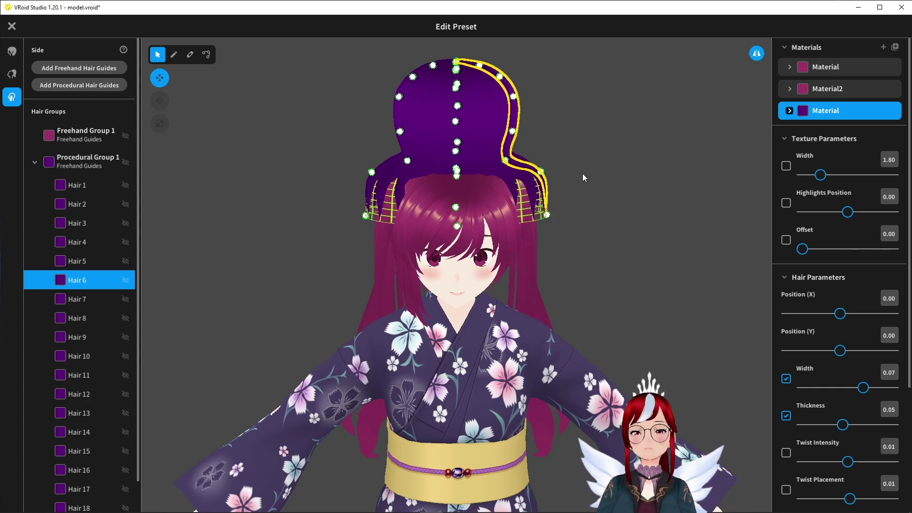
pyautogui.moveTo(582, 173); pyautogui.dragTo(539, 173, button='right')
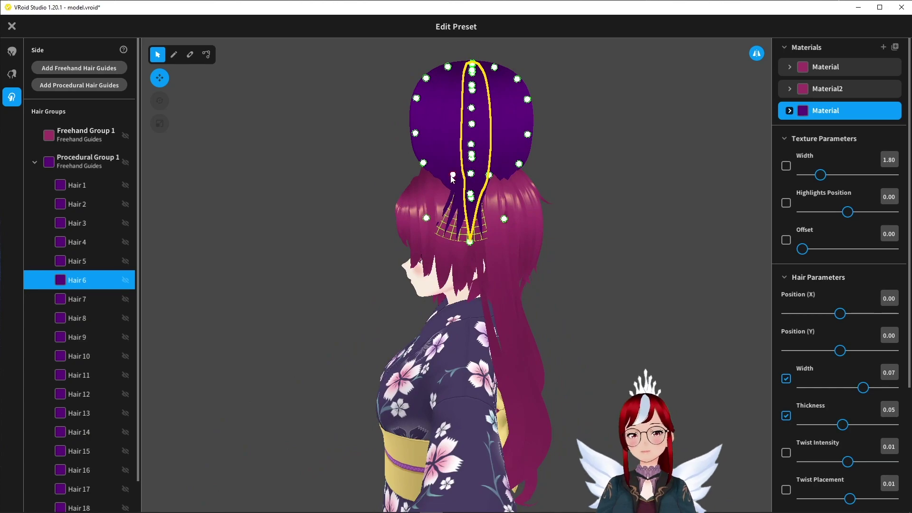
pyautogui.moveTo(452, 175); pyautogui.dragTo(396, 173)
pyautogui.moveTo(395, 175); pyautogui.dragTo(426, 172, button='right')
pyautogui.moveTo(411, 222); pyautogui.dragTo(372, 231)
pyautogui.moveTo(372, 231); pyautogui.dragTo(549, 170, button='right')
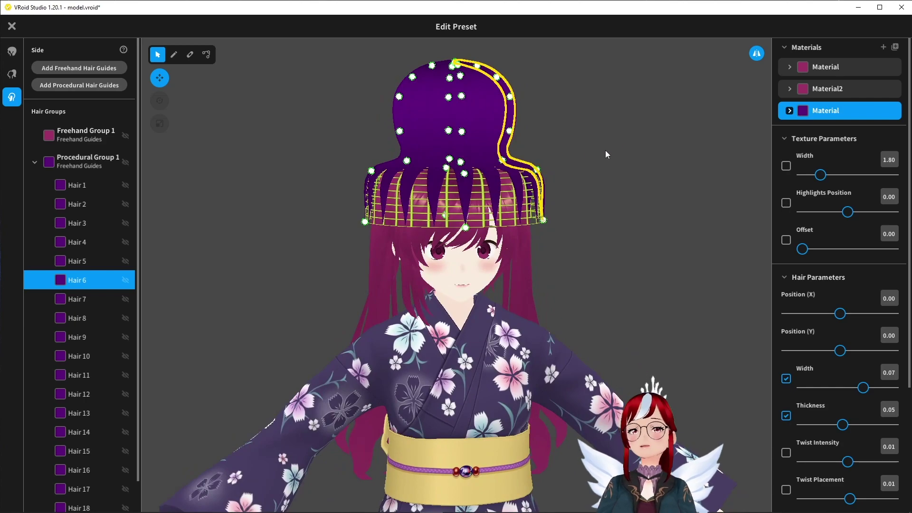
# Draw a curved closed-eye stroke across the front of the purple dome as a new freehand group
pyautogui.click(634, 140)
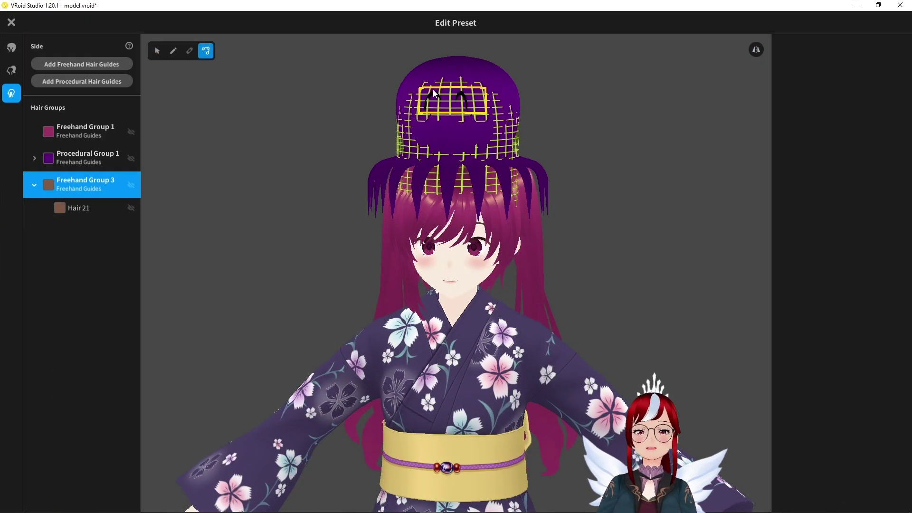
pyautogui.moveTo(420, 100); pyautogui.dragTo(505, 104)
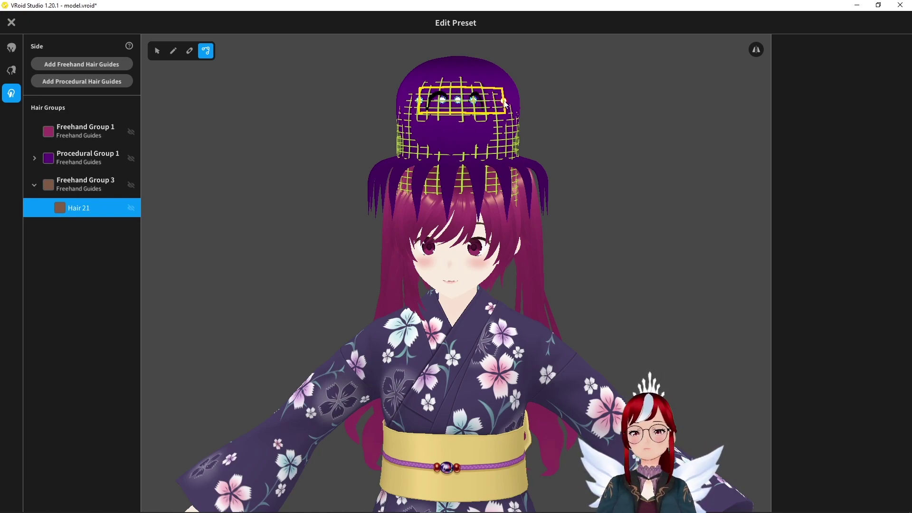
pyautogui.moveTo(428, 104); pyautogui.dragTo(406, 103)
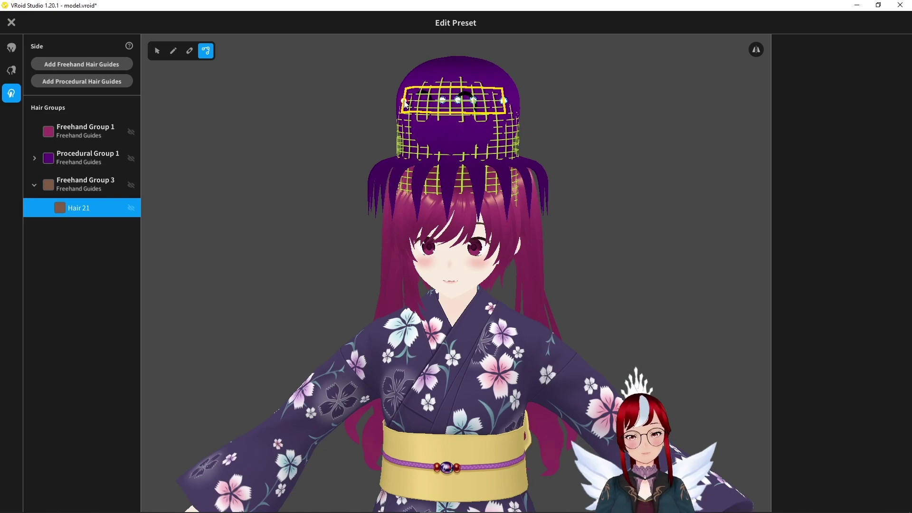
pyautogui.click(145, 47)
pyautogui.click(158, 53)
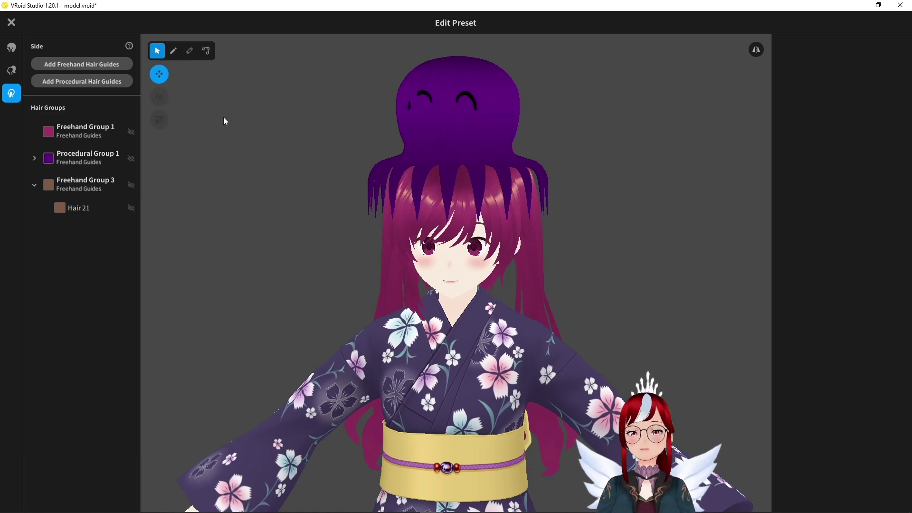
# Select Freehand Group 3 and nudge its Position X to 0.02
pyautogui.click(116, 189)
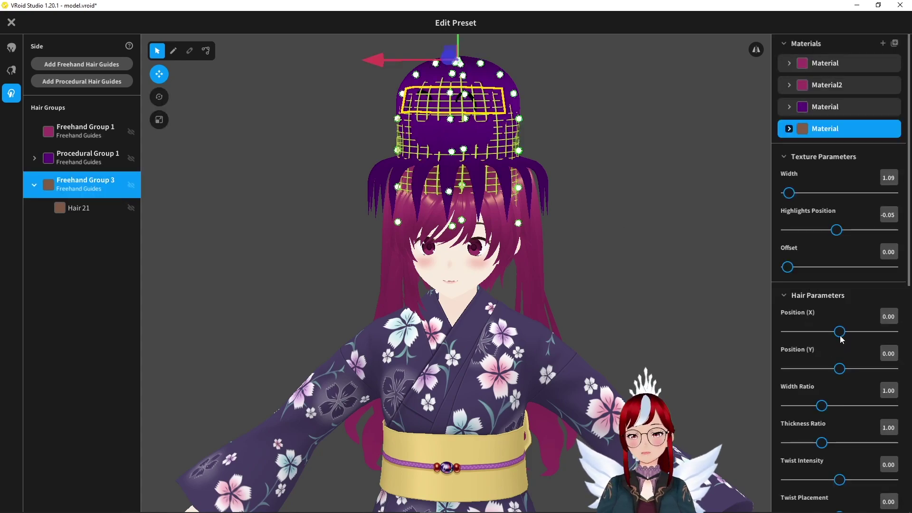
pyautogui.moveTo(842, 333); pyautogui.dragTo(844, 333)
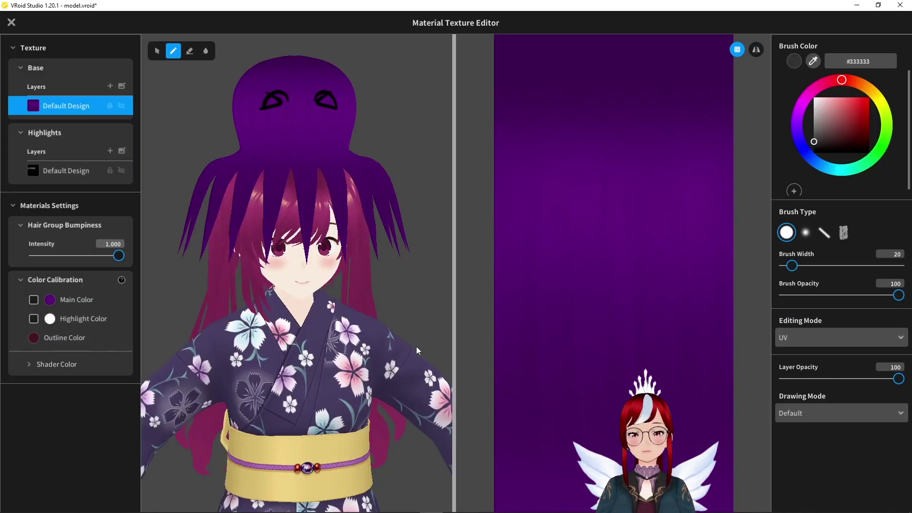
# Export the purple Default Design base texture layer as a PNG named tentacle
pyautogui.click(120, 171)
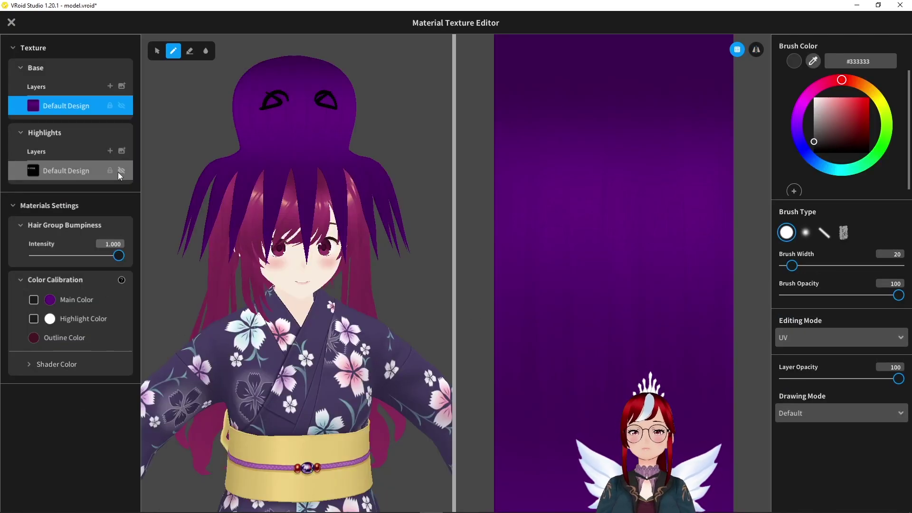
pyautogui.click(52, 364)
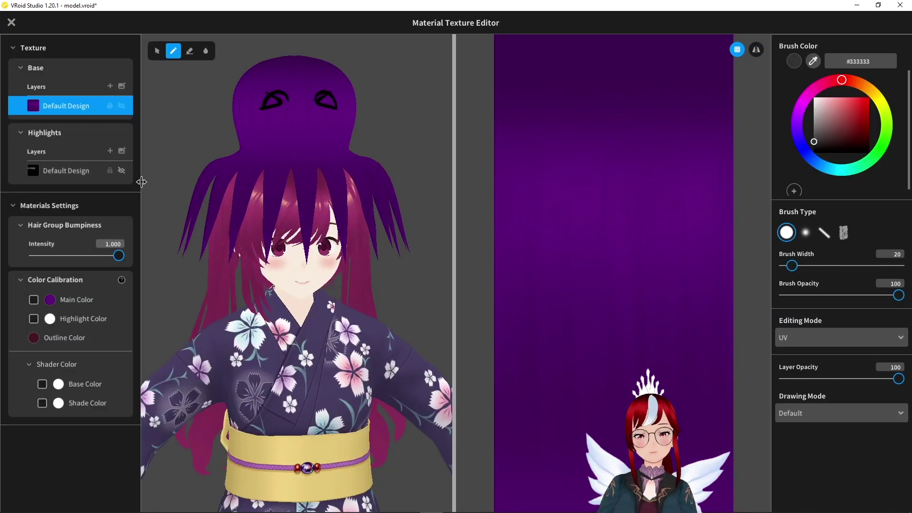
pyautogui.rightClick(75, 102)
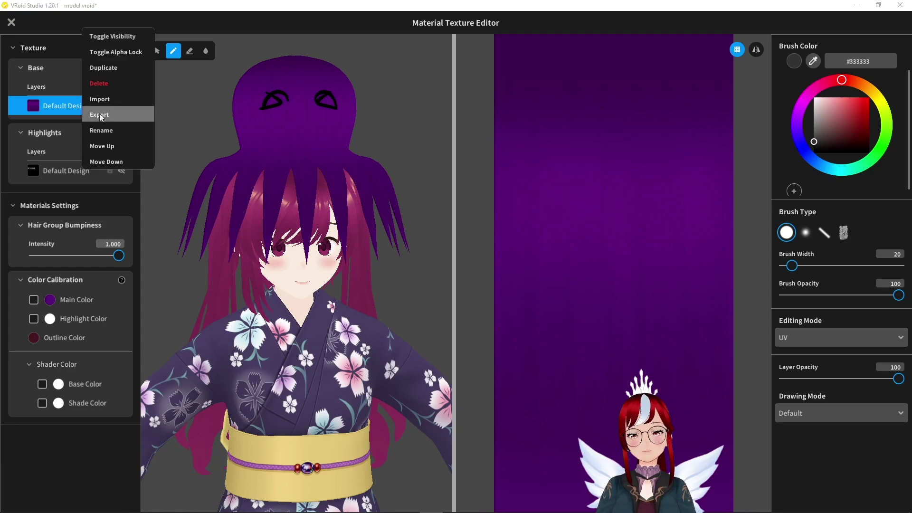
pyautogui.click(97, 114)
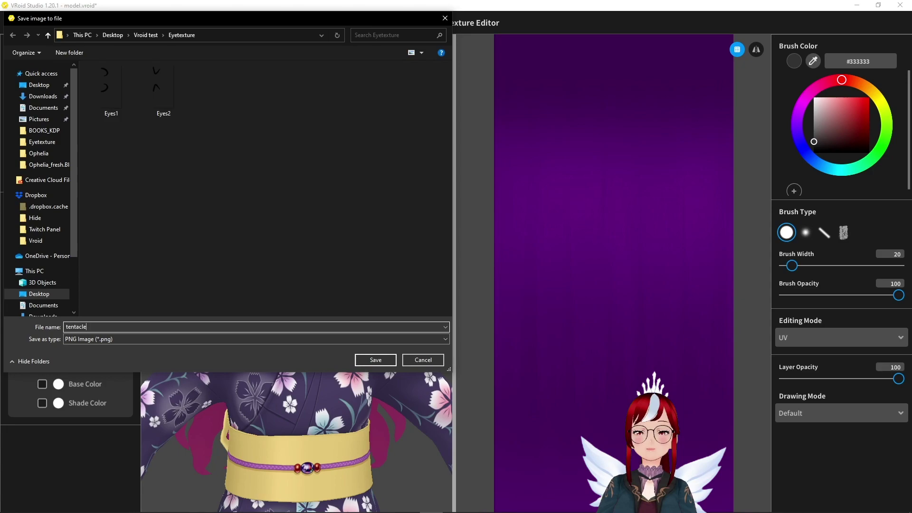
pyautogui.press('Return')
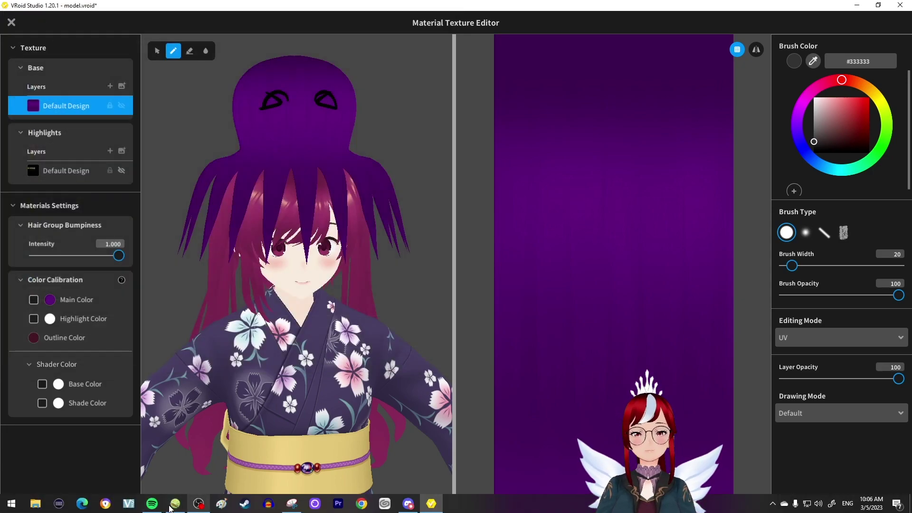
# Open tentacle.png in PaintTool SAI
pyautogui.click(128, 504)
pyautogui.click(139, 30)
pyautogui.click(158, 93)
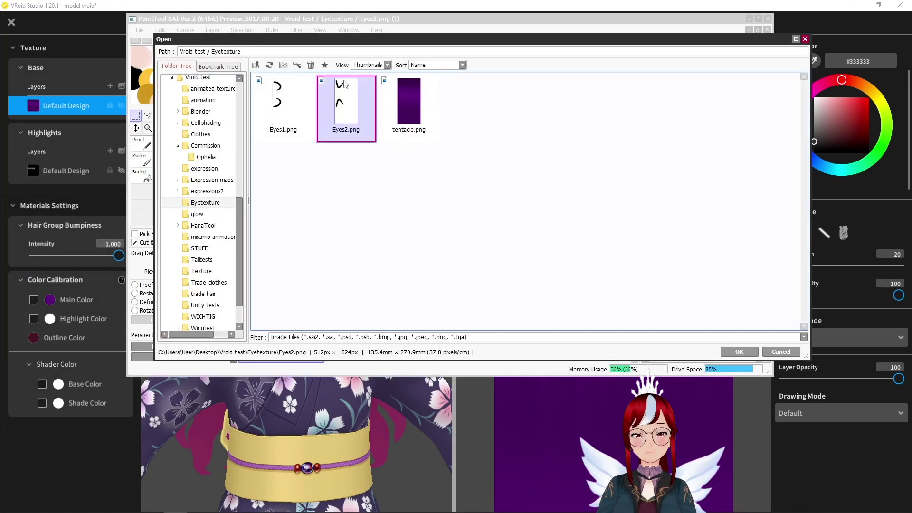
pyautogui.click(418, 107)
pyautogui.click(712, 345)
# Sample the texture's purple and airbrush the whole canvas solid purple
pyautogui.click(173, 129)
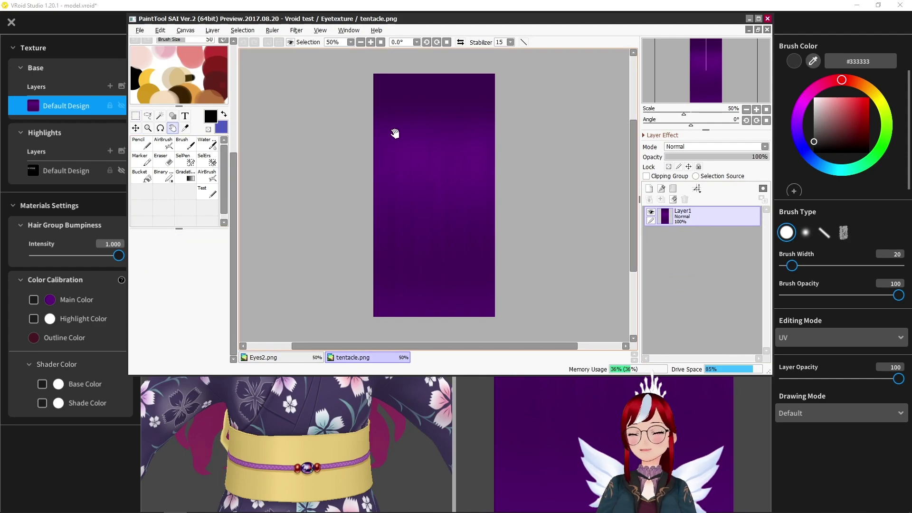
pyautogui.click(185, 129)
pyautogui.click(404, 153)
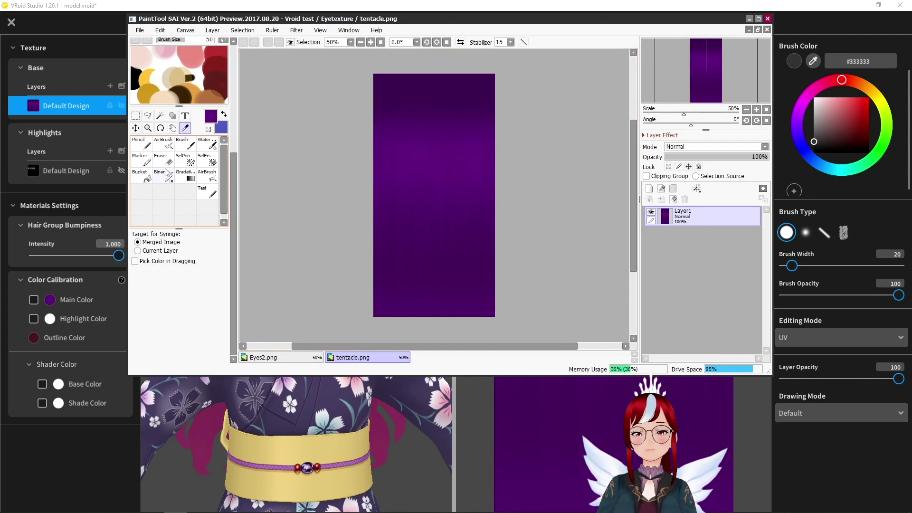
pyautogui.click(208, 175)
pyautogui.click(213, 336)
pyautogui.moveTo(394, 90)
pyautogui.mouseDown()
pyautogui.moveTo(390, 199)
pyautogui.moveTo(426, 285)
pyautogui.moveTo(498, 294)
pyautogui.mouseUp()
# Select the canvas's right strip and set a bright magenta paint colour for it
pyautogui.click(136, 116)
pyautogui.moveTo(432, 73); pyautogui.dragTo(497, 318)
pyautogui.click(211, 117)
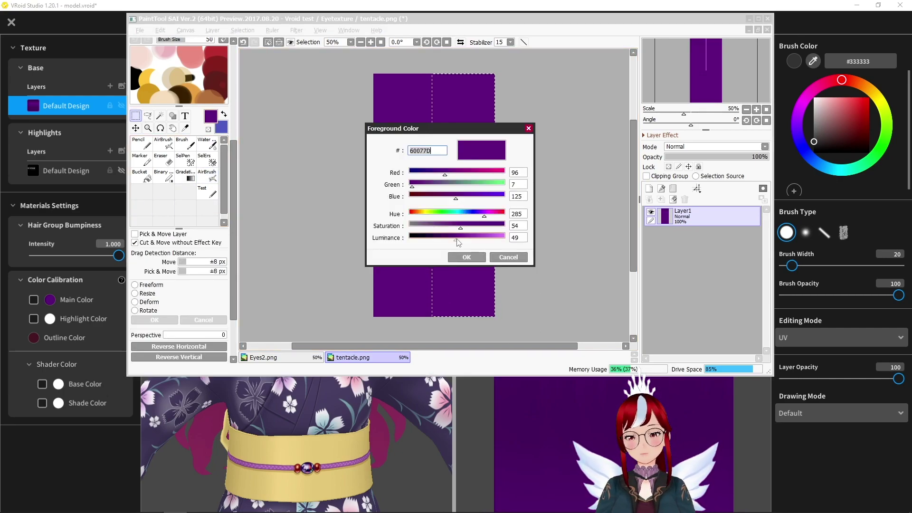
pyautogui.moveTo(456, 239)
pyautogui.mouseDown()
pyautogui.moveTo(477, 239)
pyautogui.moveTo(493, 215)
pyautogui.mouseUp()
pyautogui.click(471, 257)
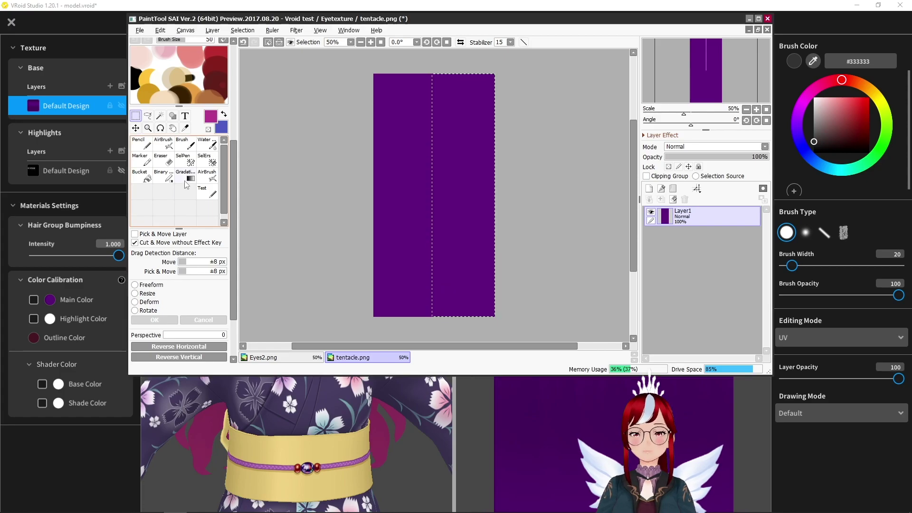
pyautogui.click(208, 176)
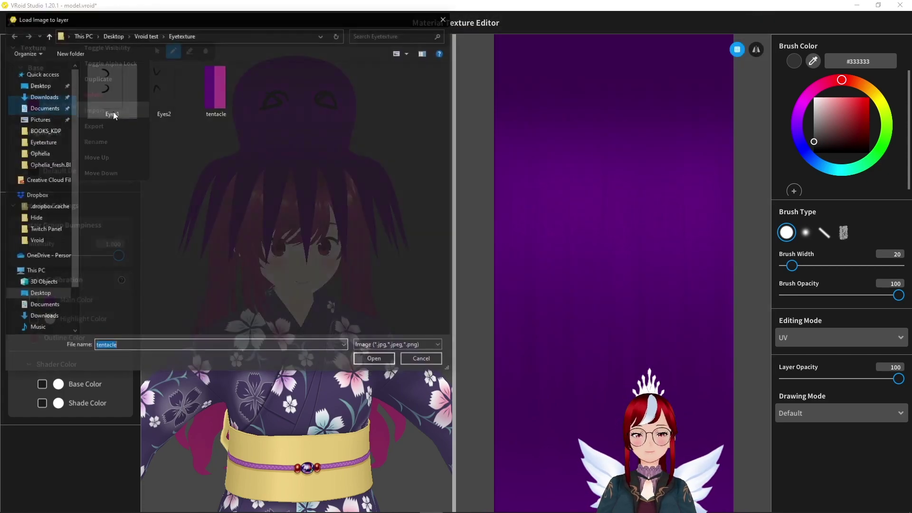
# Import the repainted tentacle.png onto the hair texture layer and close the texture editor
pyautogui.click(228, 92)
pyautogui.click(389, 365)
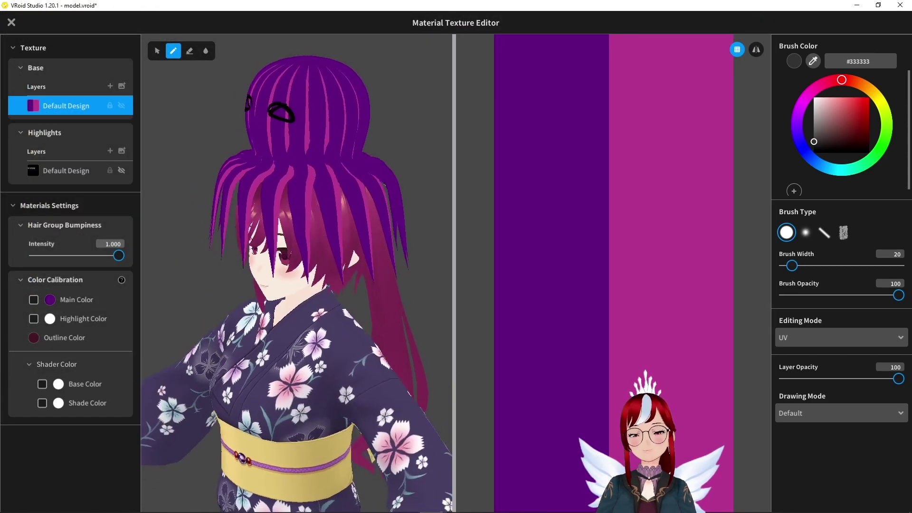
pyautogui.click(14, 24)
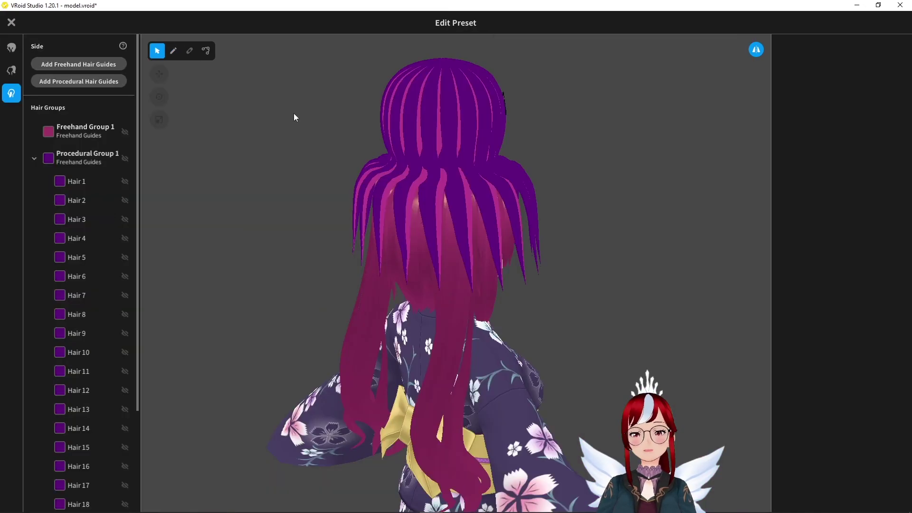
# Set the octopus hair material's texture Offset to 0.77
pyautogui.moveTo(712, 176); pyautogui.dragTo(475, 177, button='right')
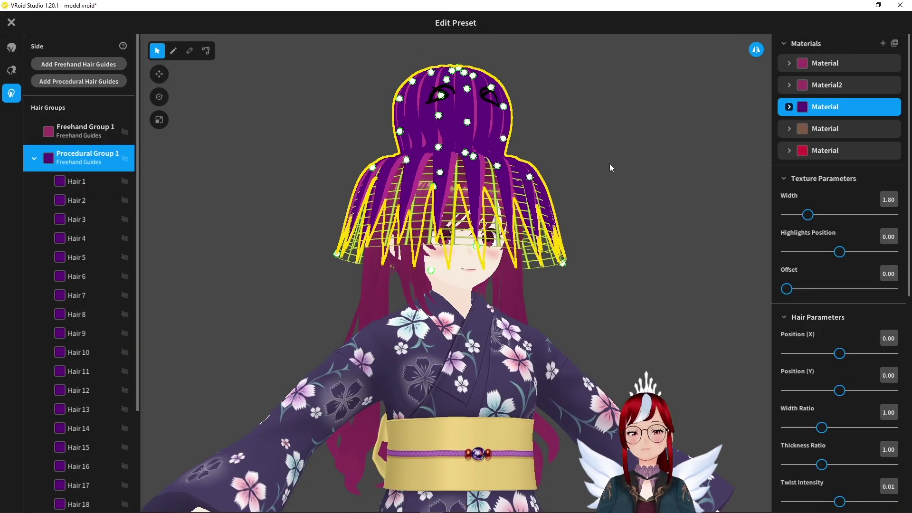
pyautogui.moveTo(633, 165); pyautogui.dragTo(622, 175, button='right')
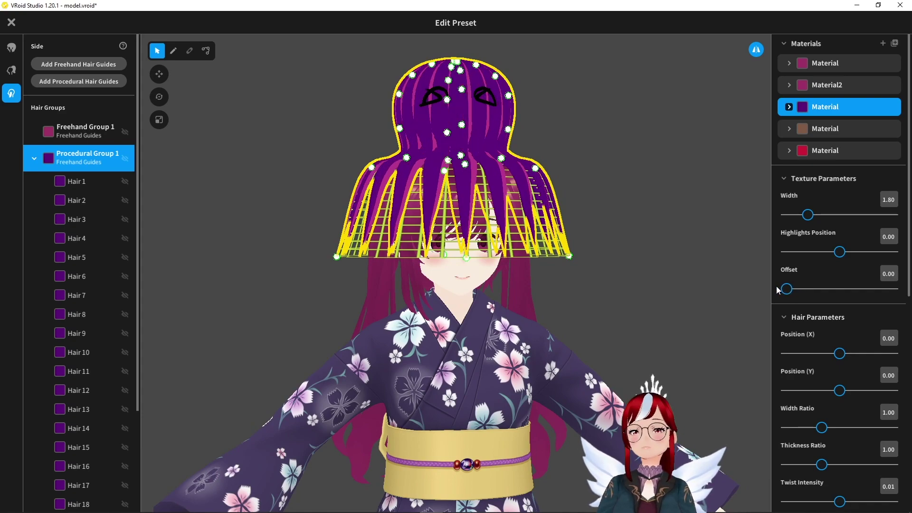
pyautogui.moveTo(787, 289); pyautogui.dragTo(869, 290)
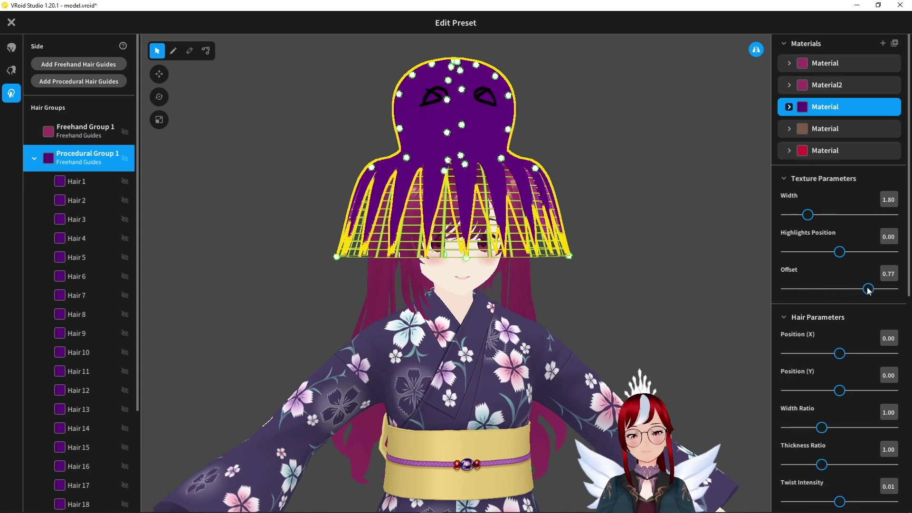
pyautogui.moveTo(653, 207)
pyautogui.mouseDown(button='right')
pyautogui.moveTo(649, 183)
pyautogui.moveTo(605, 180)
pyautogui.moveTo(676, 193)
pyautogui.moveTo(676, 232)
pyautogui.moveTo(749, 222)
pyautogui.moveTo(640, 203)
pyautogui.moveTo(651, 204)
pyautogui.moveTo(635, 187)
pyautogui.moveTo(665, 199)
pyautogui.moveTo(655, 222)
pyautogui.mouseUp(button='right')
pyautogui.click(651, 204)
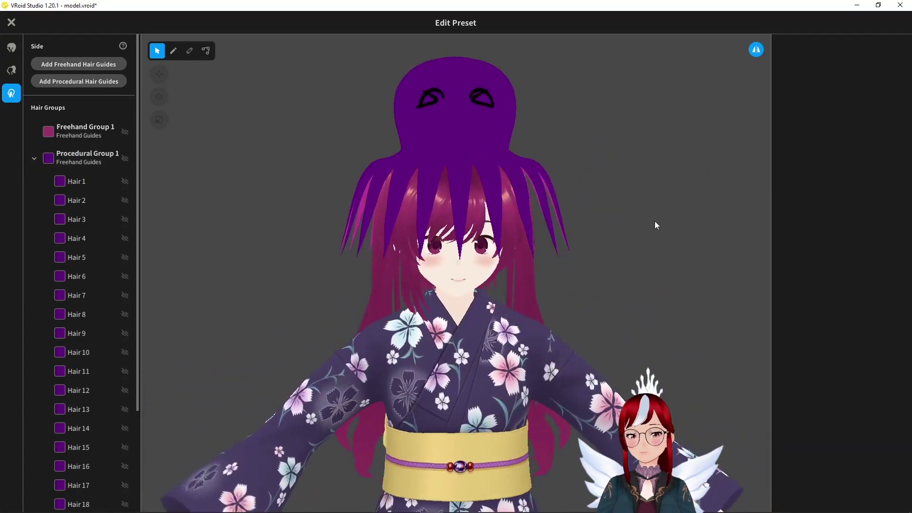
# Close the hairstyle editor, saving the octopus Side hair, and open Edit Hair Bounce
pyautogui.click(11, 24)
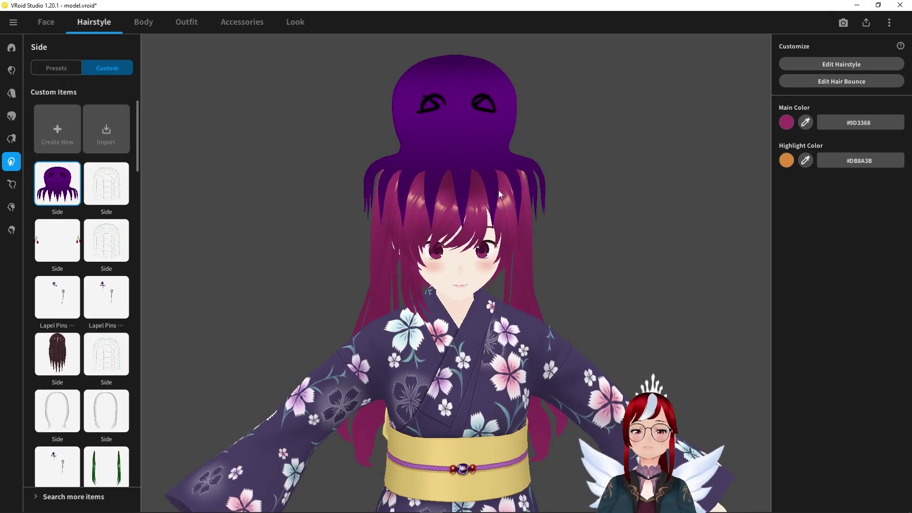
pyautogui.click(865, 81)
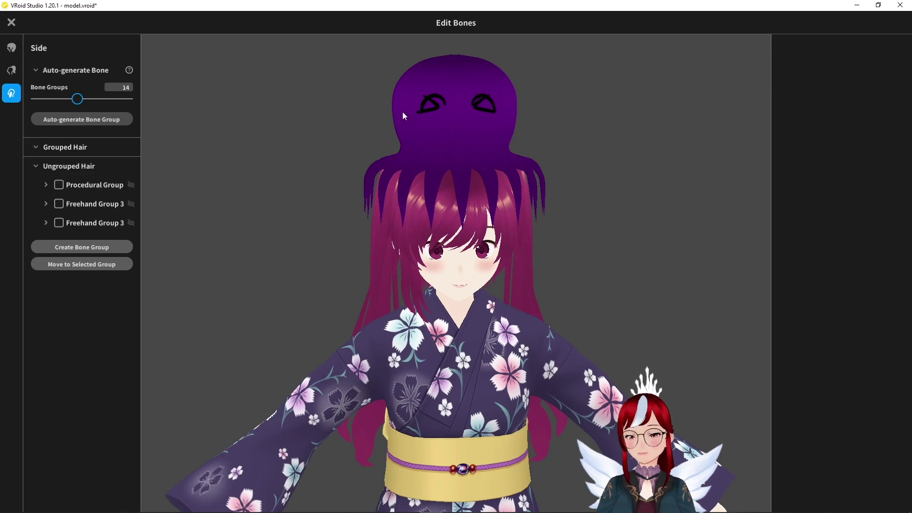
# Expand the procedural group and give Hair 1 and the next strands their own bone groups
pyautogui.click(46, 185)
pyautogui.click(71, 204)
pyautogui.scroll(-3, 72, 237)
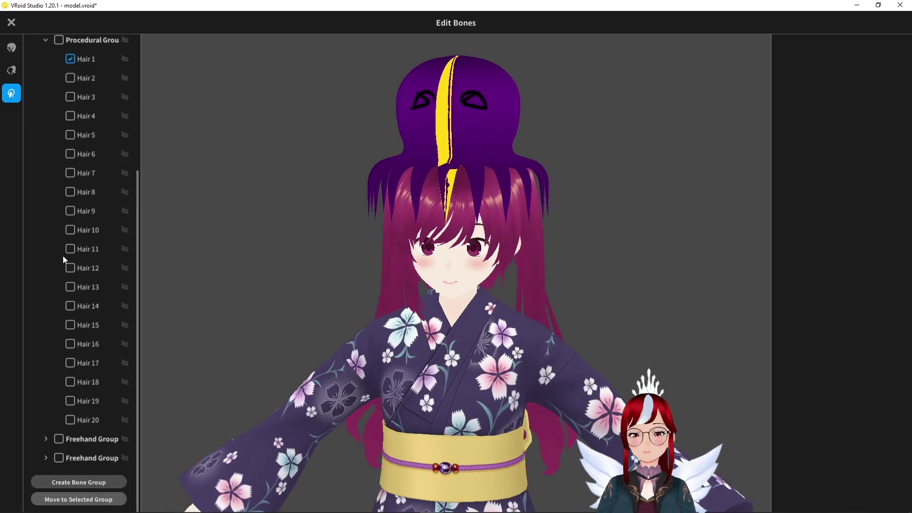
pyautogui.click(81, 482)
pyautogui.click(71, 78)
pyautogui.click(80, 482)
pyautogui.click(70, 97)
pyautogui.click(81, 482)
pyautogui.click(70, 116)
pyautogui.click(81, 482)
pyautogui.click(70, 135)
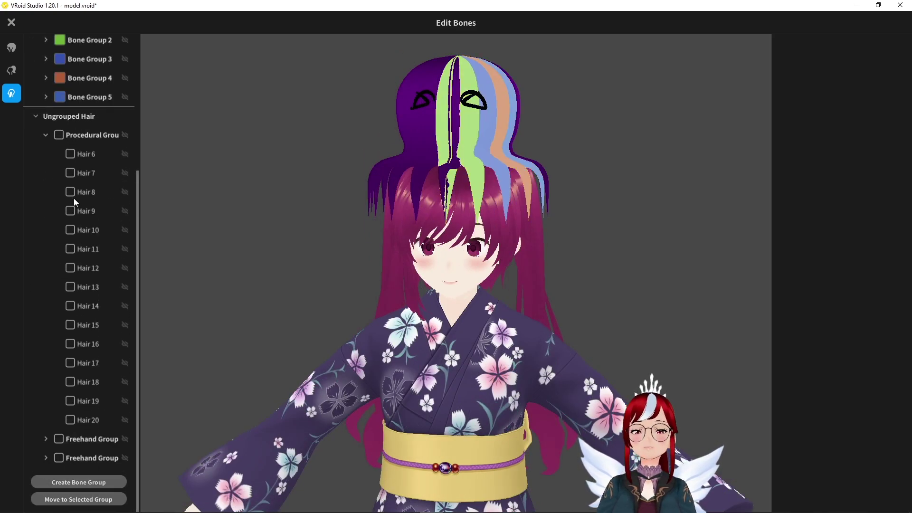
pyautogui.click(71, 154)
pyautogui.click(100, 481)
pyautogui.click(70, 173)
# Create bone groups for the remaining strands through Hair 20, then open Bone Group 1's settings
pyautogui.click(101, 480)
pyautogui.click(70, 192)
pyautogui.click(100, 481)
pyautogui.click(71, 211)
pyautogui.click(100, 481)
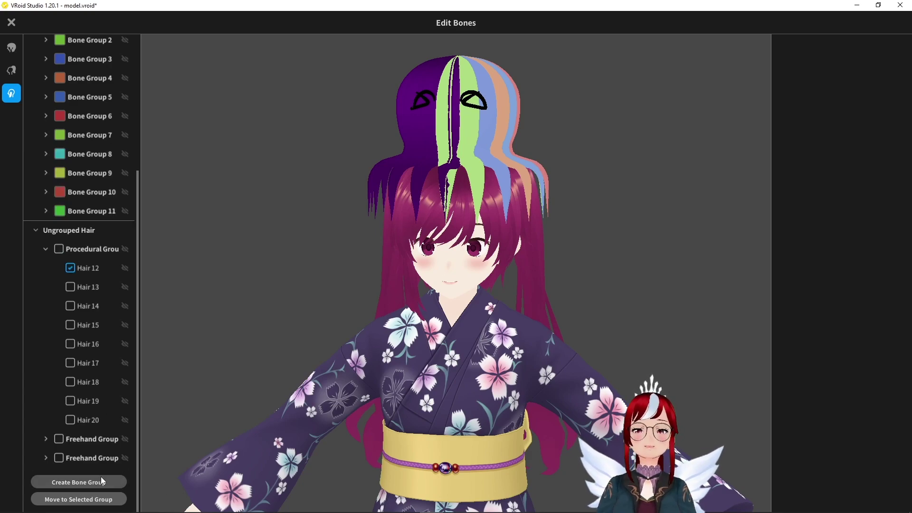
pyautogui.click(101, 480)
pyautogui.click(70, 287)
pyautogui.click(90, 481)
pyautogui.click(70, 306)
pyautogui.click(86, 481)
pyautogui.click(71, 325)
pyautogui.click(85, 480)
pyautogui.click(71, 343)
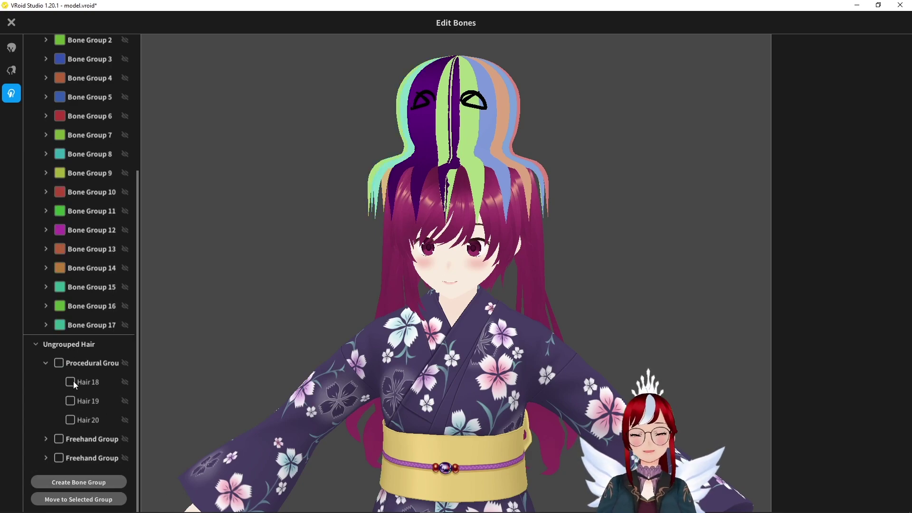
pyautogui.click(83, 482)
pyautogui.click(91, 166)
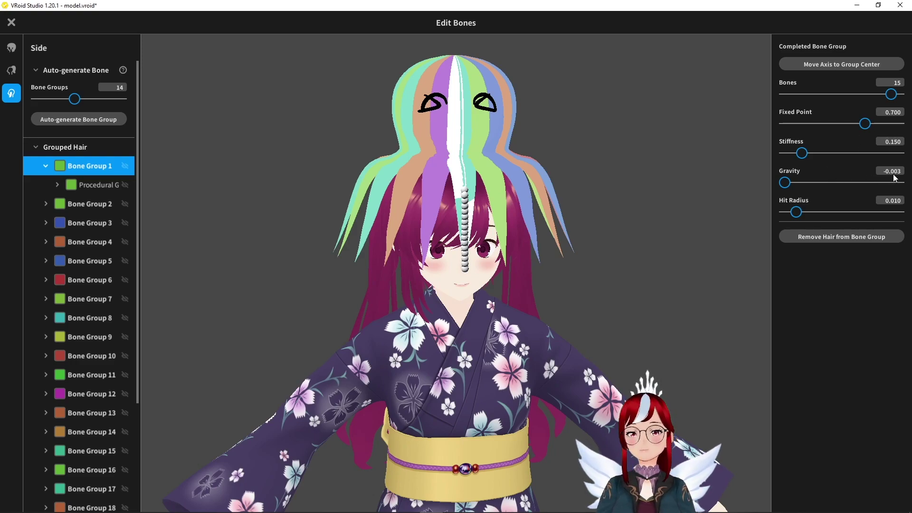
# Orbit the octopus-hat model slightly to the left
pyautogui.moveTo(674, 154)
pyautogui.mouseDown(button='right')
pyautogui.moveTo(649, 149)
pyautogui.moveTo(664, 149)
pyautogui.mouseUp(button='right')
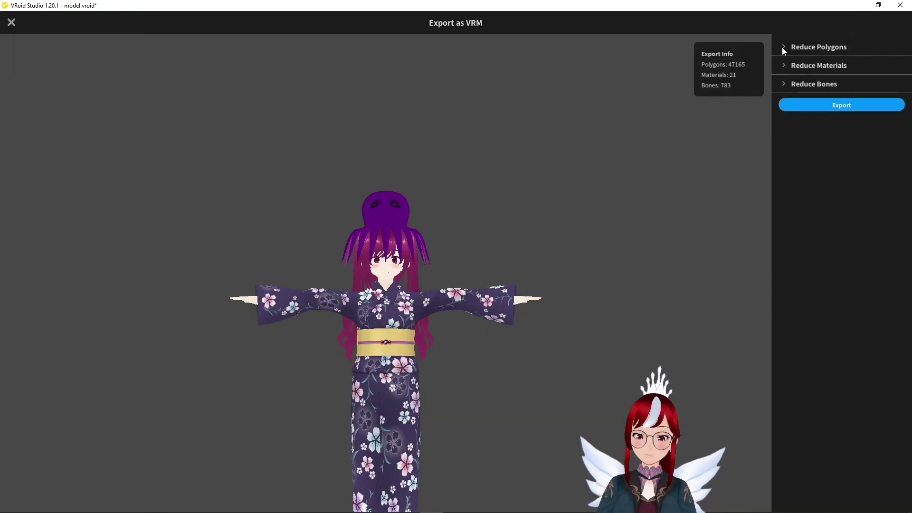
# Set export options: Delete Transparent Meshes on, Combine Hair Mesh left unchecked
pyautogui.click(783, 47)
pyautogui.click(786, 82)
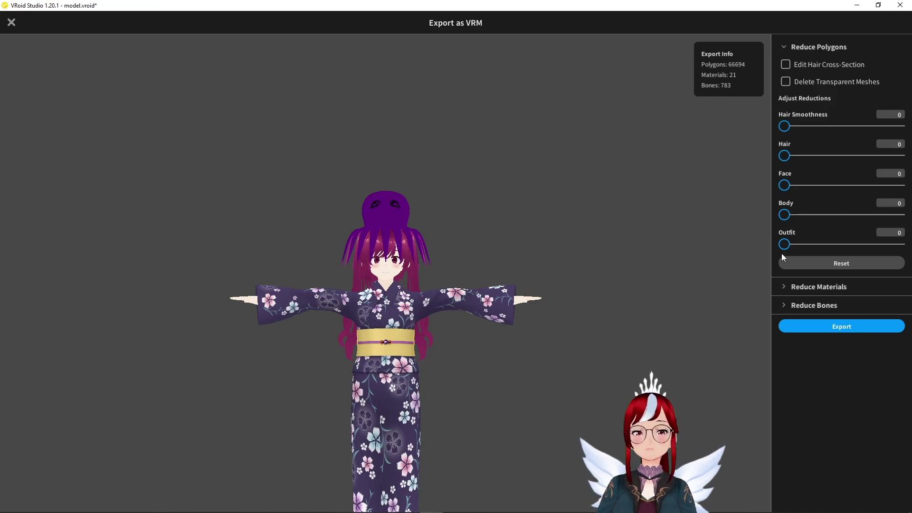
pyautogui.click(782, 287)
pyautogui.click(786, 342)
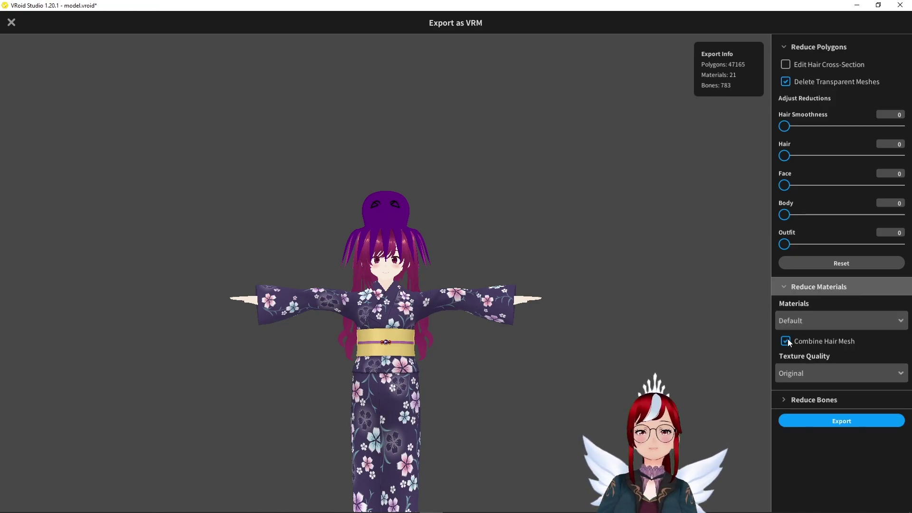
pyautogui.click(786, 341)
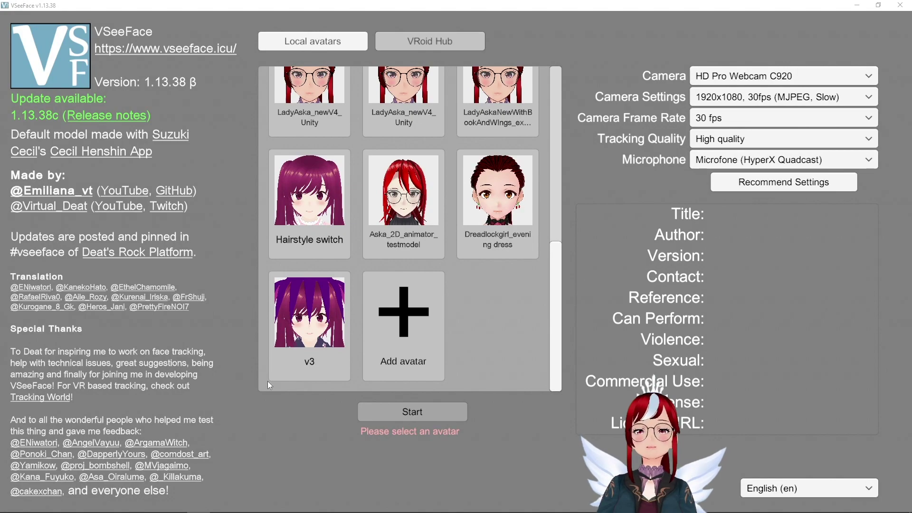
# Pick the v3 tile under Local avatars and start tracking with it
pyautogui.click(312, 329)
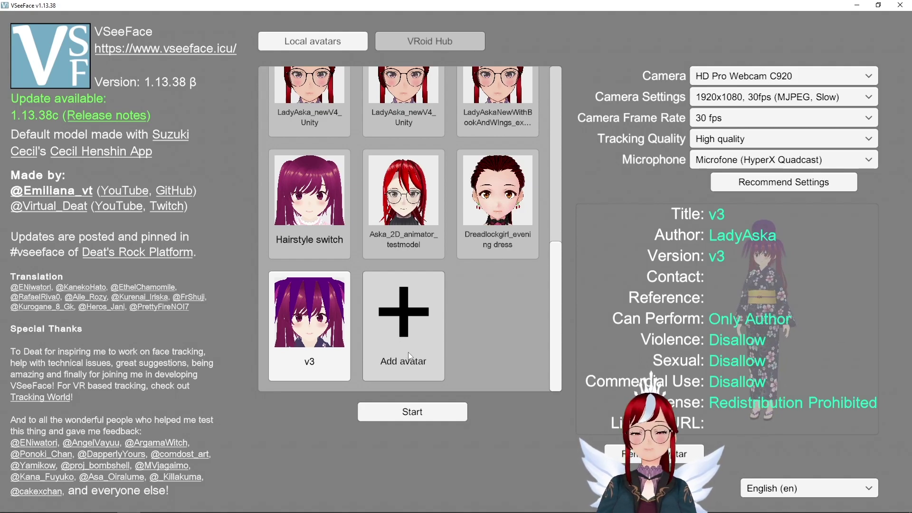
pyautogui.click(392, 406)
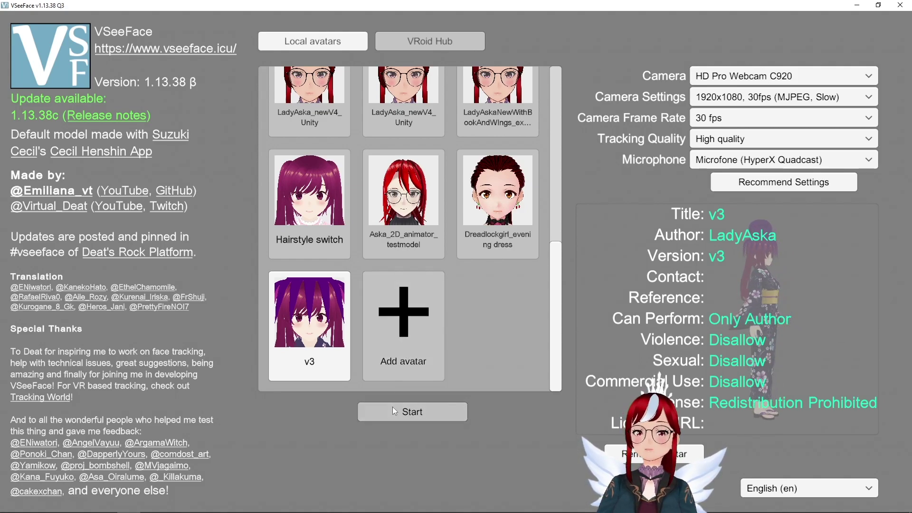